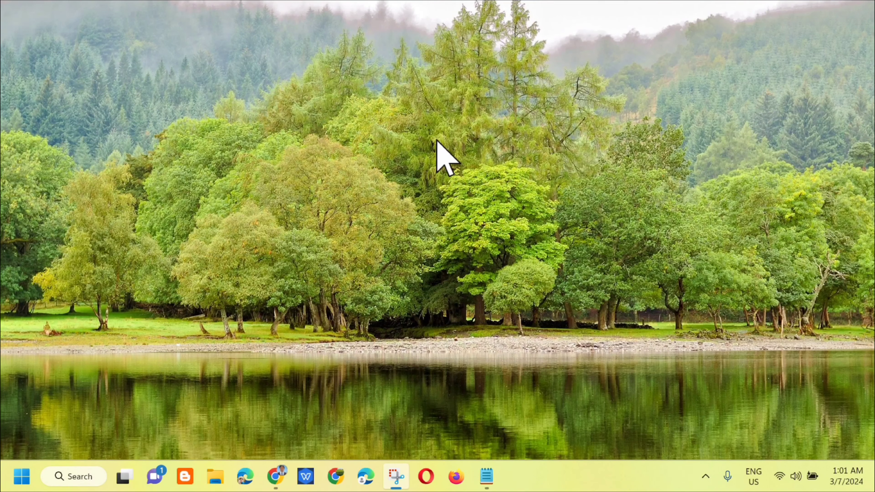
# In Chrome's YouTube Studio, go to Channel copyright and open the matching re-uploaded video in a new tab
pyautogui.click(274, 477)
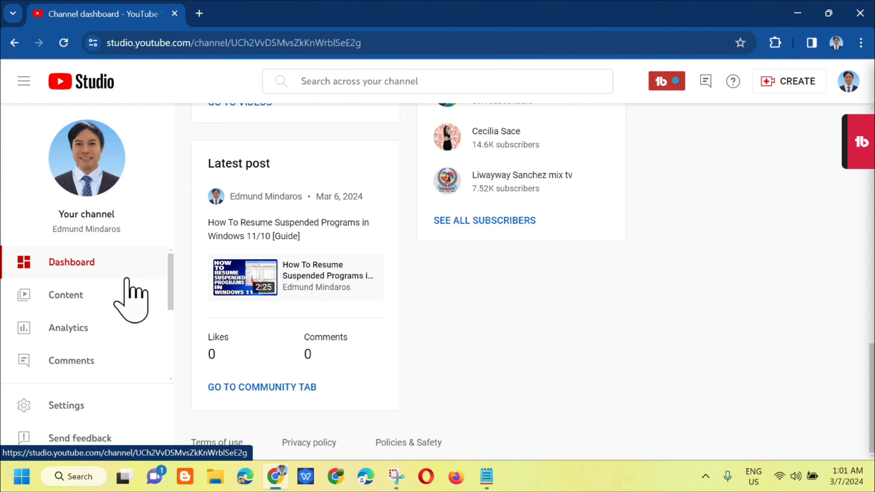
pyautogui.moveTo(168, 288); pyautogui.dragTo(172, 348)
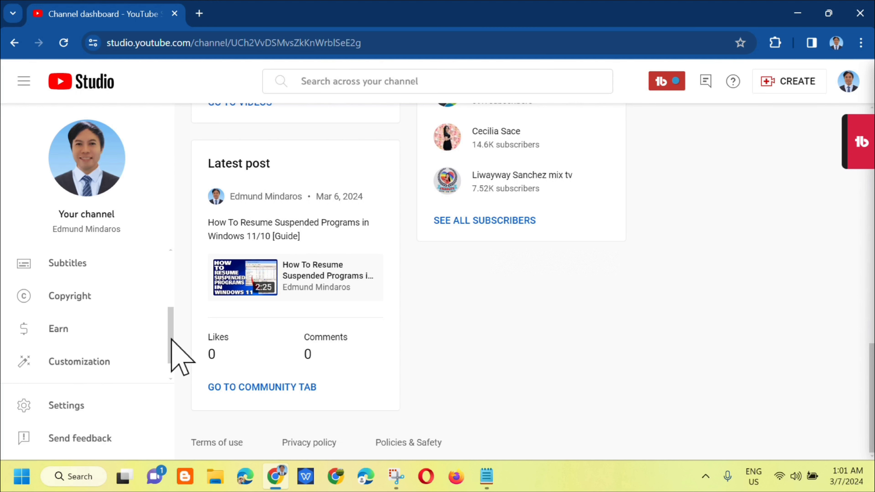
pyautogui.click(71, 296)
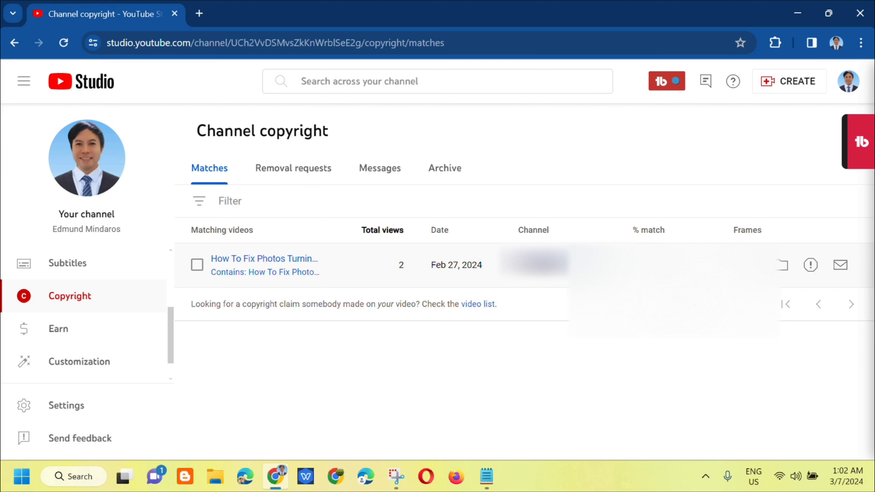
pyautogui.moveTo(808, 277)
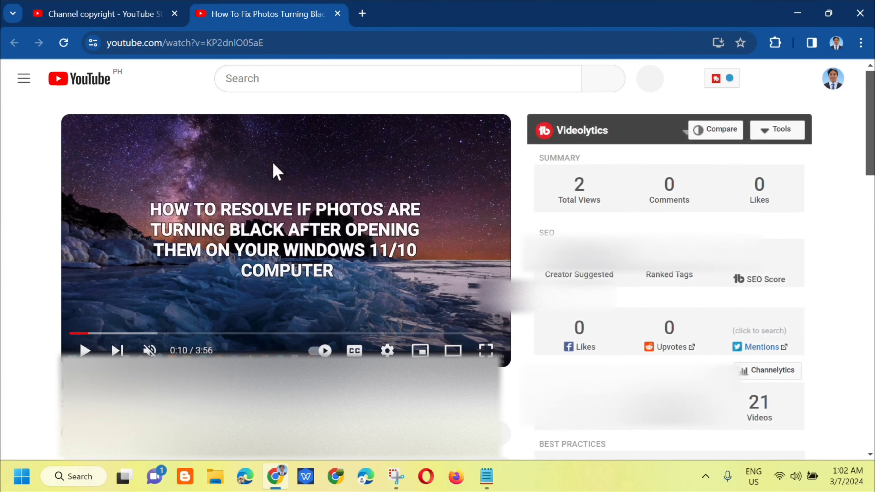
# Leave the watch page and return to the Channel copyright match details showing the 100% match, 0:00–3:56
pyautogui.scroll(-5, 134, 385)
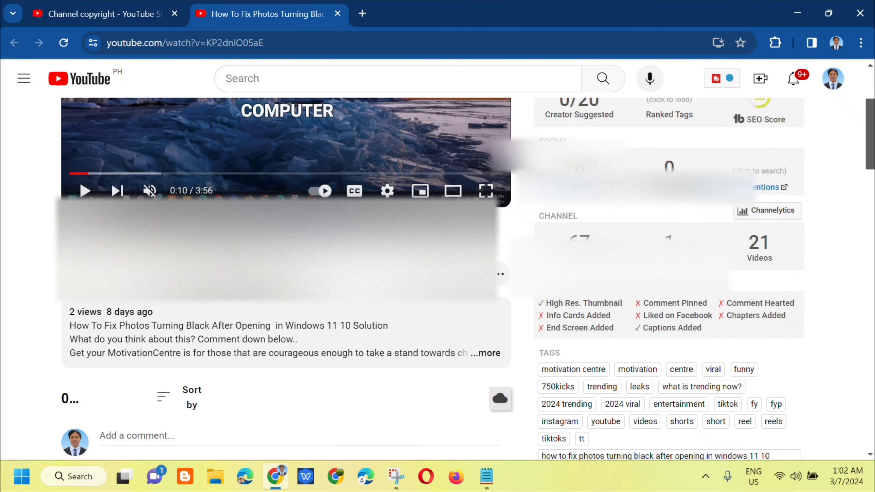
pyautogui.click(100, 16)
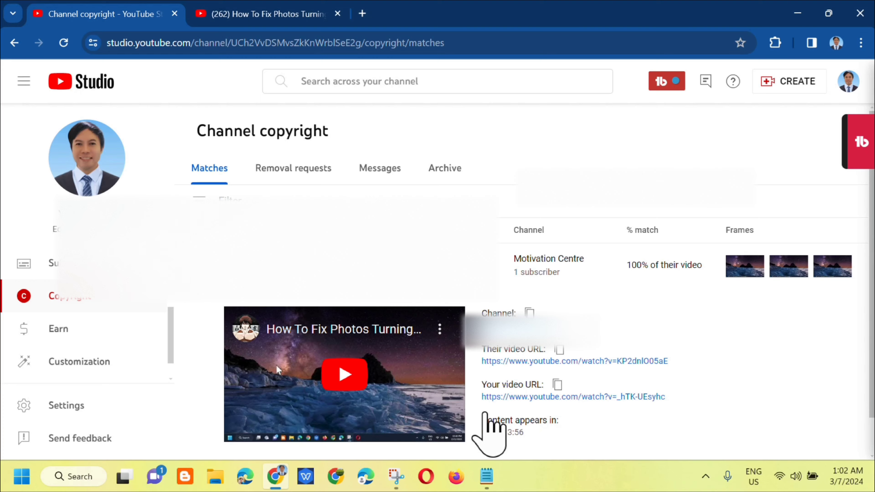
# Bring up the Notepad notes on preparing a copyright removal request
pyautogui.click(486, 476)
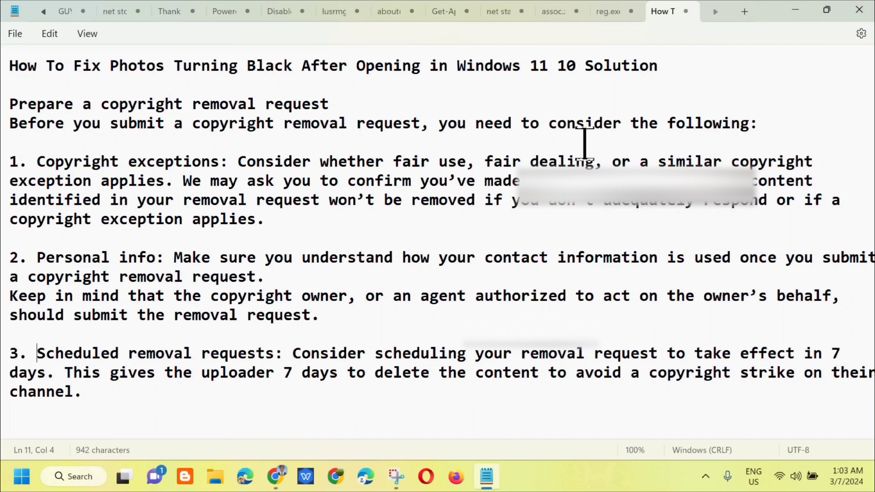
# Minimize Notepad, preview the Contact channel message for the match, and close it unsent
pyautogui.click(795, 10)
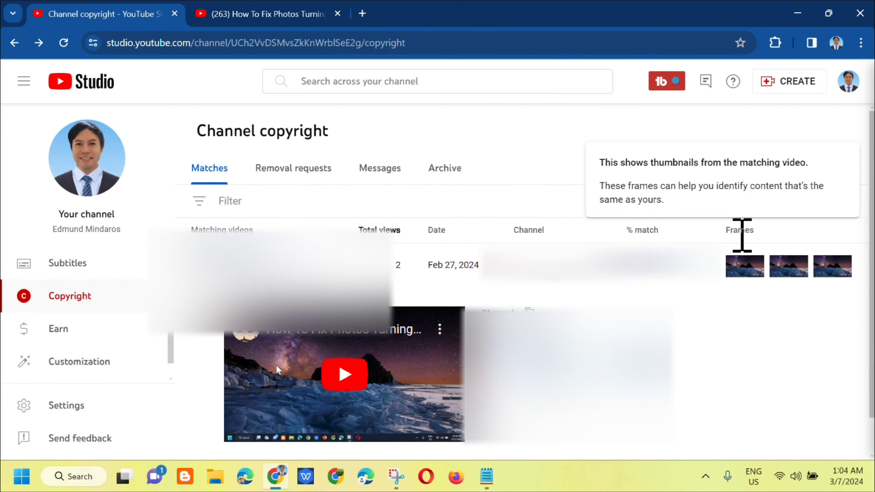
pyautogui.moveTo(788, 263)
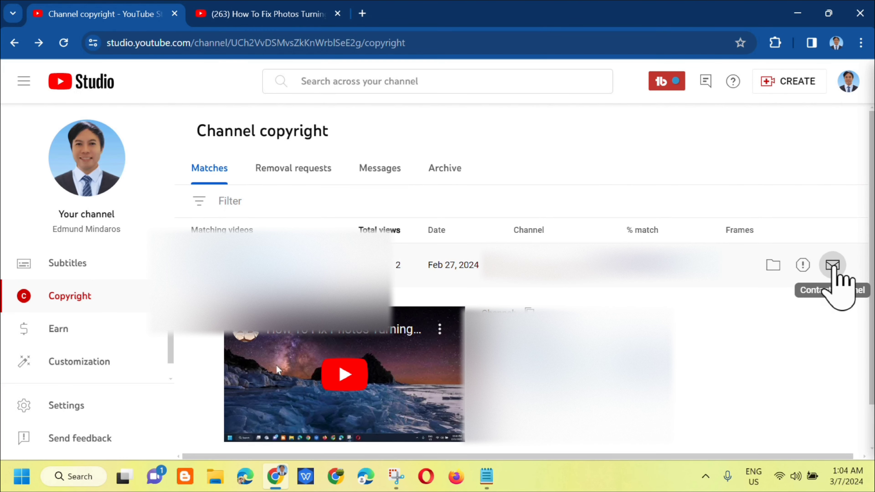
pyautogui.click(833, 270)
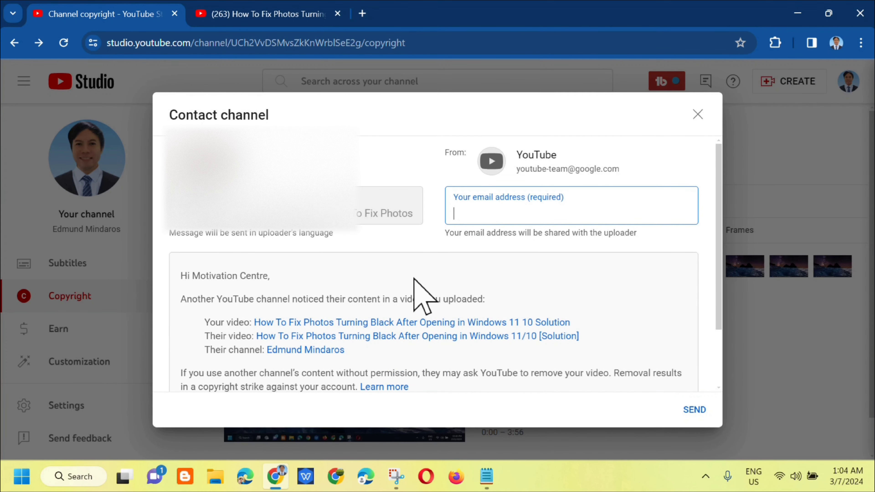
pyautogui.scroll(-2, 419, 287)
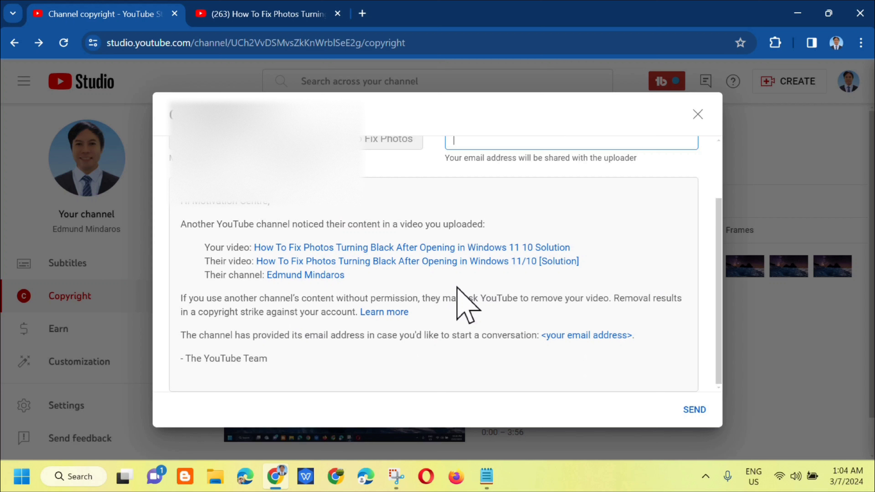
pyautogui.scroll(2, 462, 324)
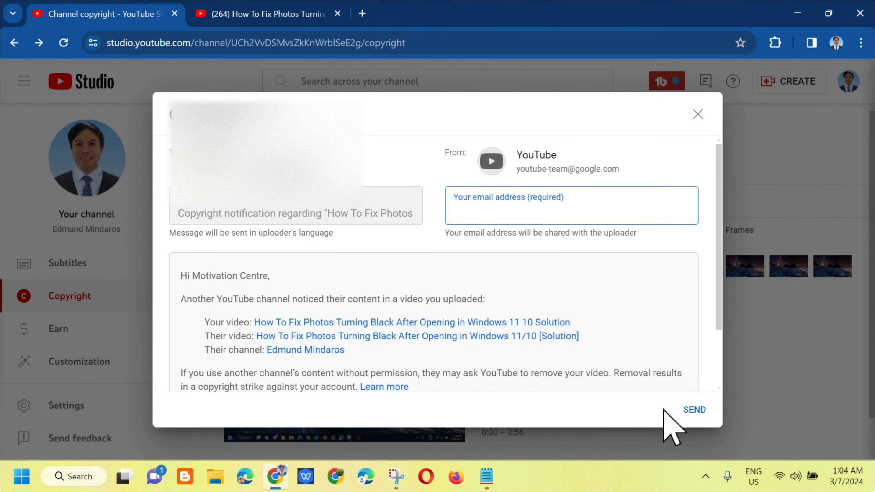
pyautogui.click(697, 114)
# Open the Request video removal form for the matched video, pick the affected party, and review the prefilled address details
pyautogui.moveTo(741, 276)
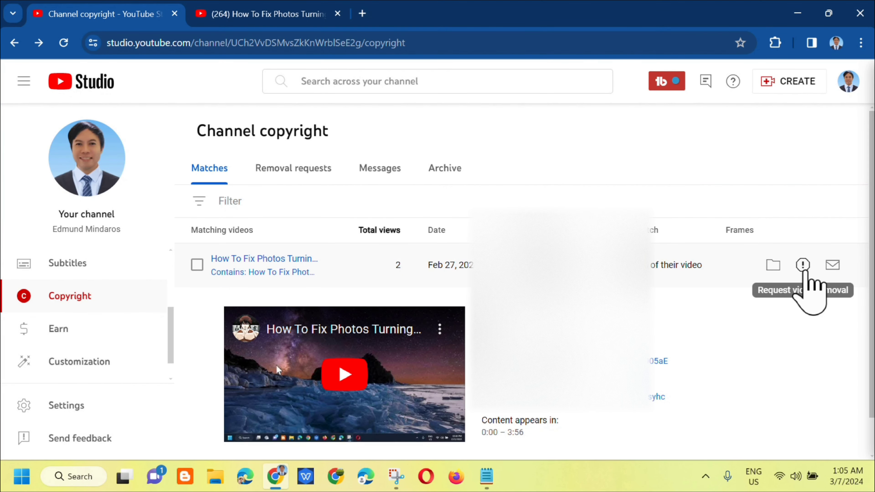
pyautogui.click(803, 266)
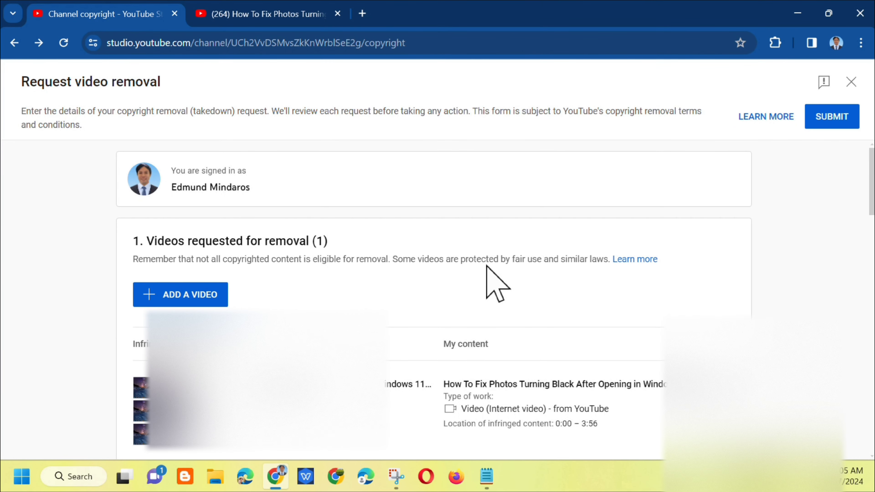
pyautogui.scroll(-4, 602, 294)
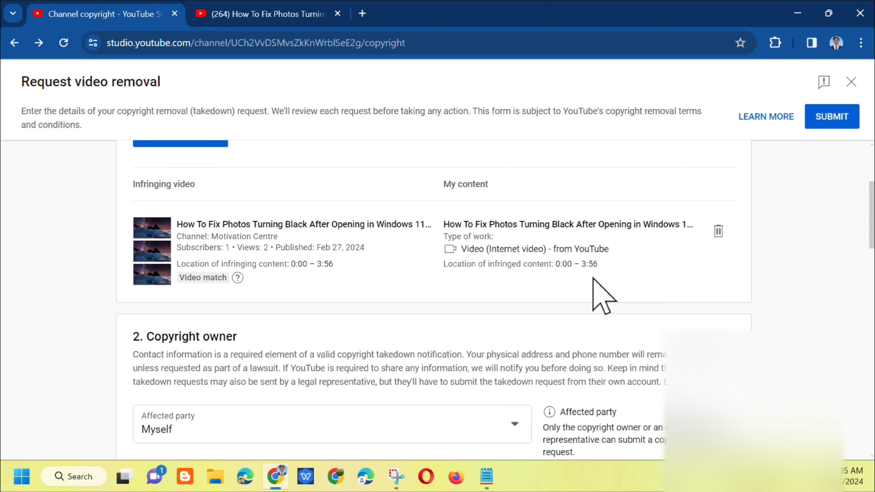
pyautogui.scroll(-4, 600, 283)
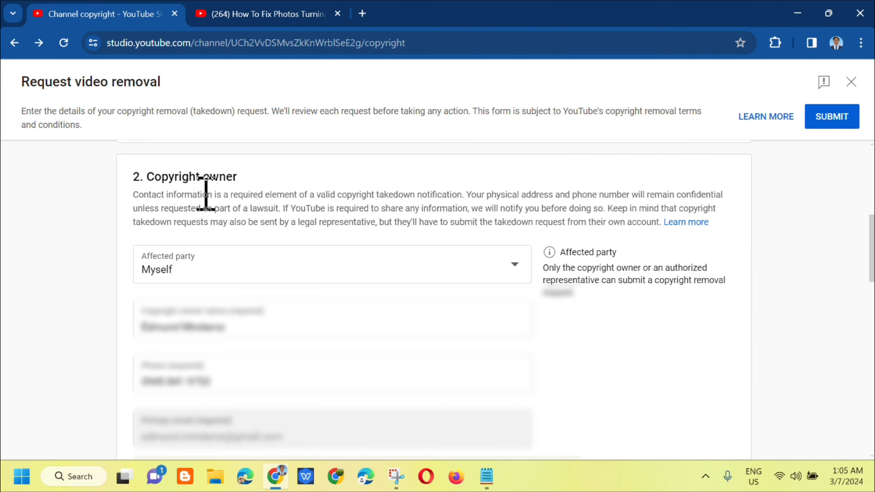
pyautogui.click(491, 276)
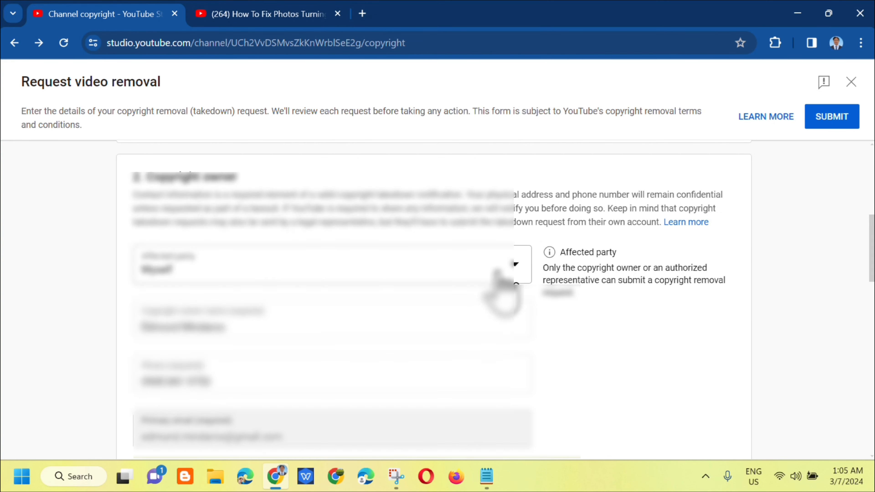
pyautogui.scroll(-4, 498, 274)
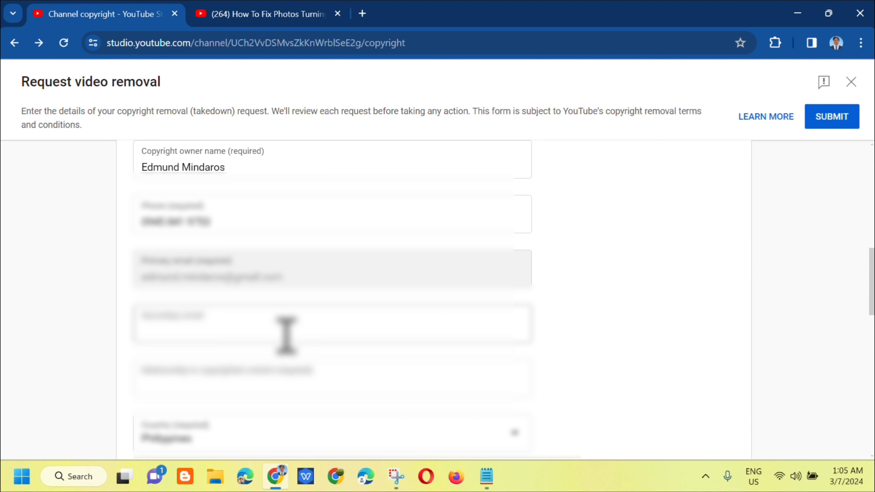
pyautogui.scroll(-4, 296, 333)
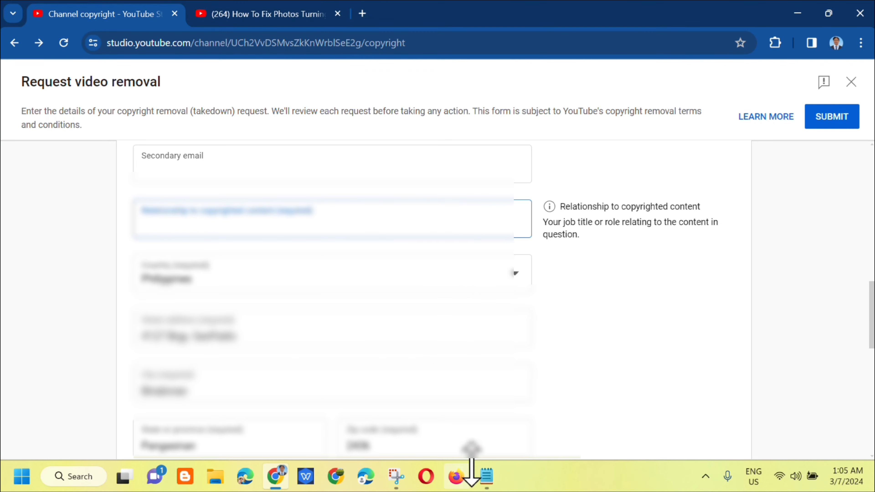
# Copy the title line from the Notepad notes into the Relationship to copyrighted content field
pyautogui.click(487, 474)
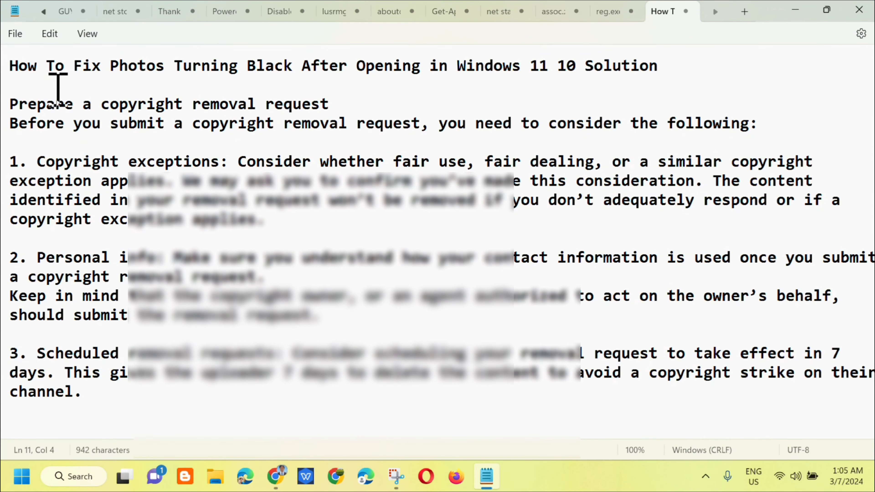
pyautogui.moveTo(15, 72); pyautogui.dragTo(688, 92)
pyautogui.hotkey('alt', 'Tab')
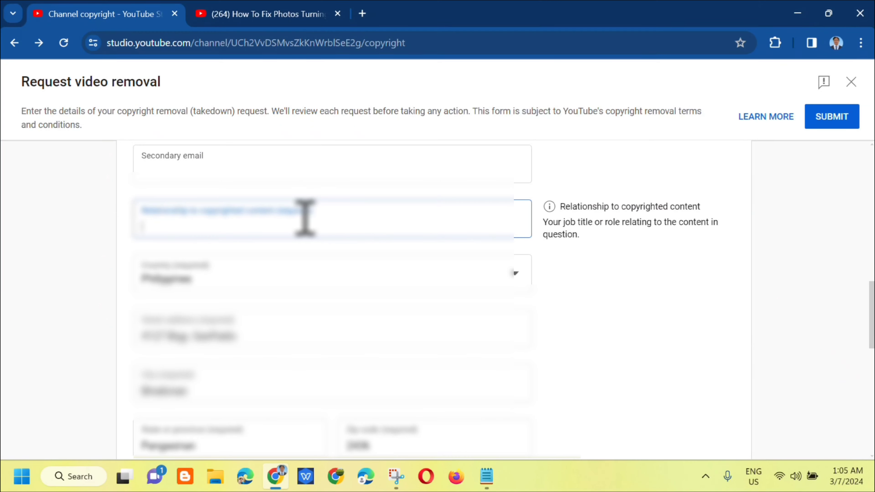
pyautogui.hotkey('ctrl', 'v')
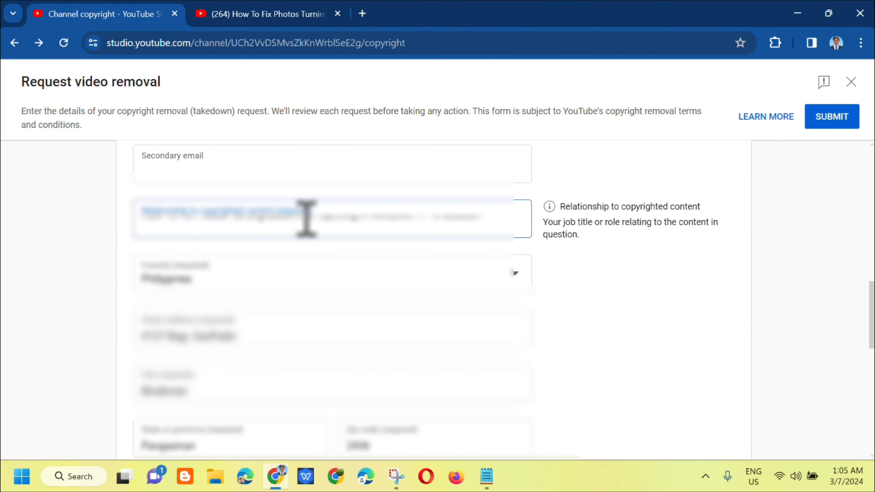
pyautogui.scroll(3, 360, 246)
pyautogui.scroll(-3, 373, 271)
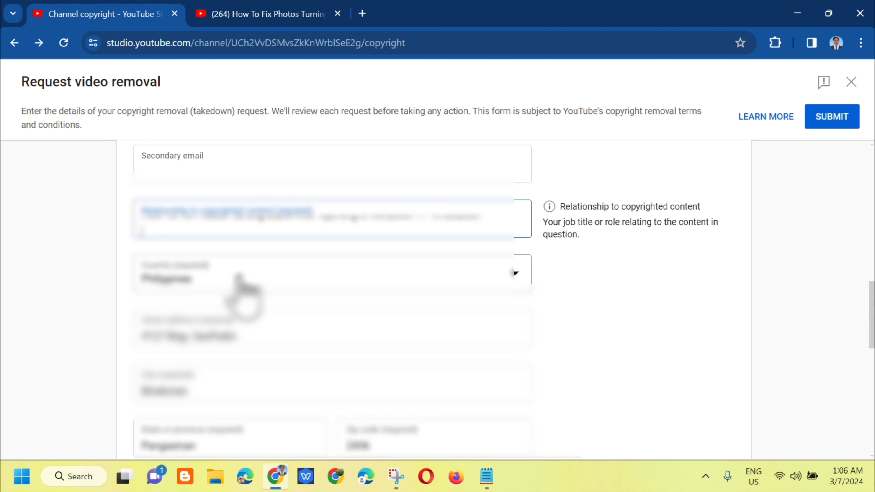
pyautogui.scroll(-3, 238, 289)
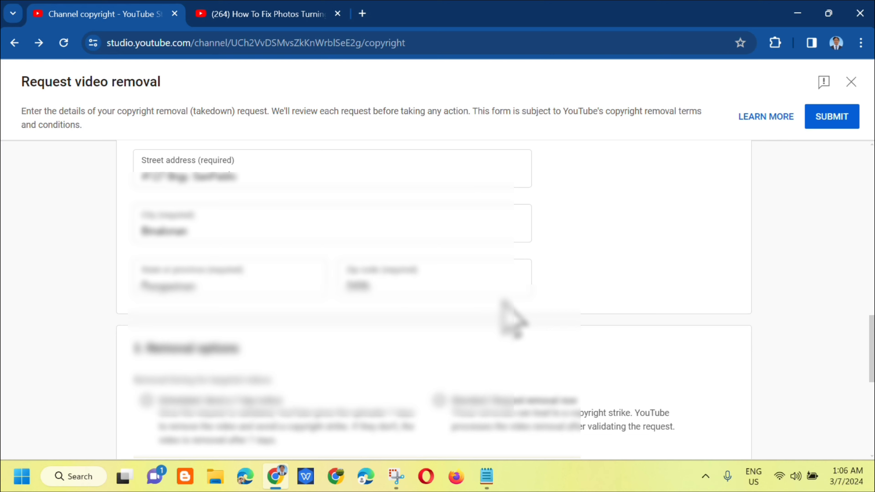
# Choose 'Standard: Request removal now' under Removal options, leaving future-copy prevention unchecked
pyautogui.scroll(-3, 534, 296)
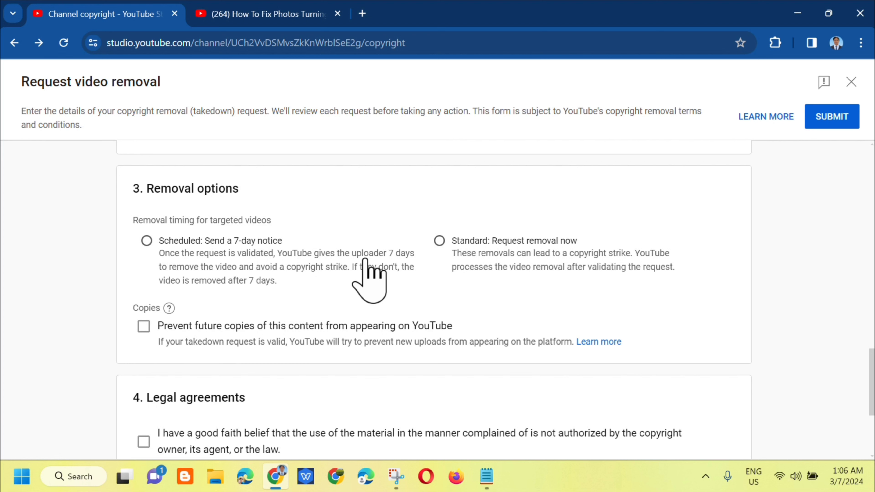
pyautogui.click(439, 241)
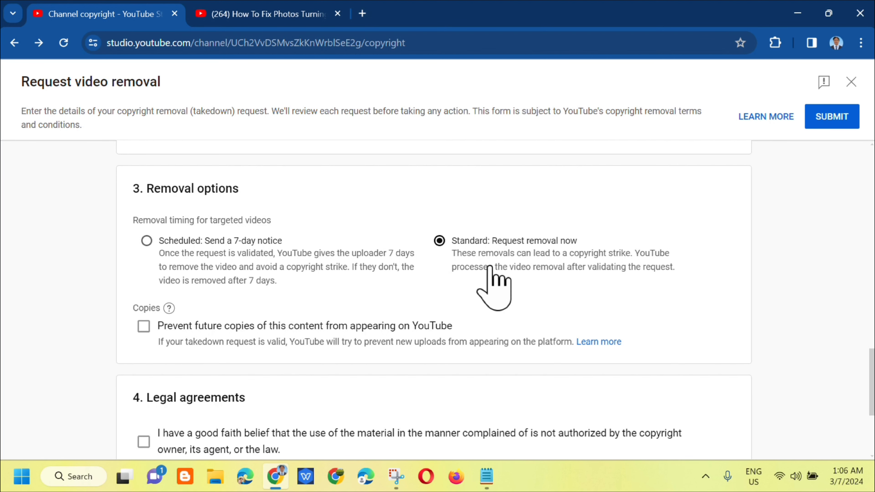
pyautogui.scroll(-1, 499, 290)
pyautogui.scroll(-4, 499, 290)
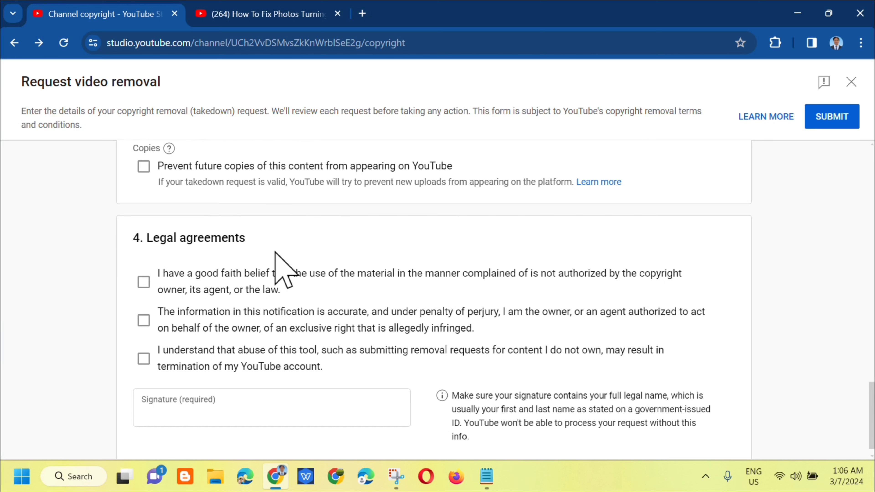
# Check the legal agreement statements and sign the form with the owner's full name
pyautogui.click(143, 281)
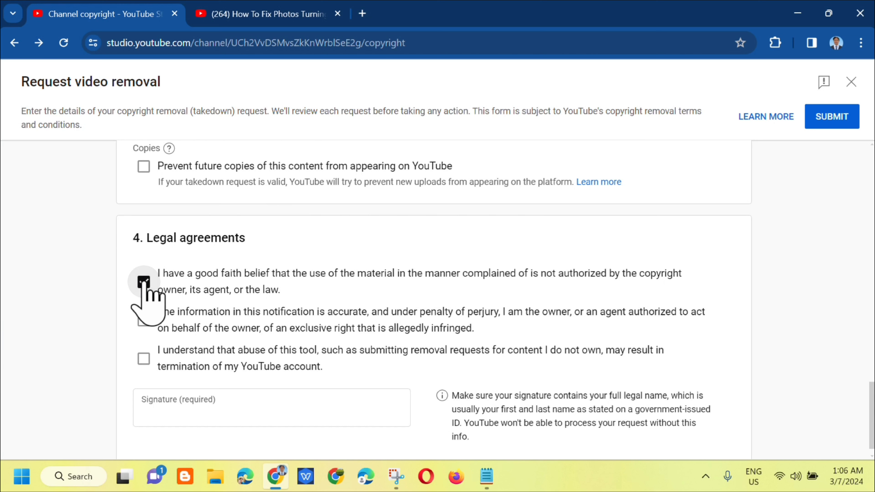
pyautogui.click(145, 320)
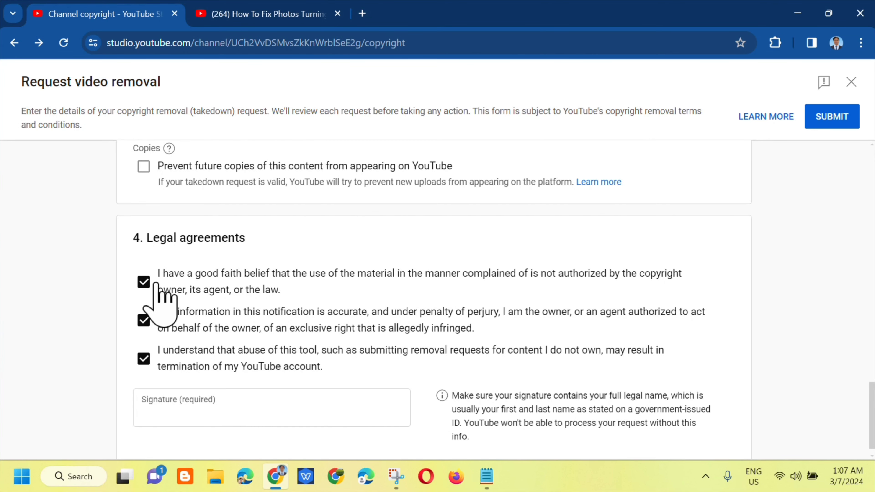
pyautogui.scroll(-1, 232, 403)
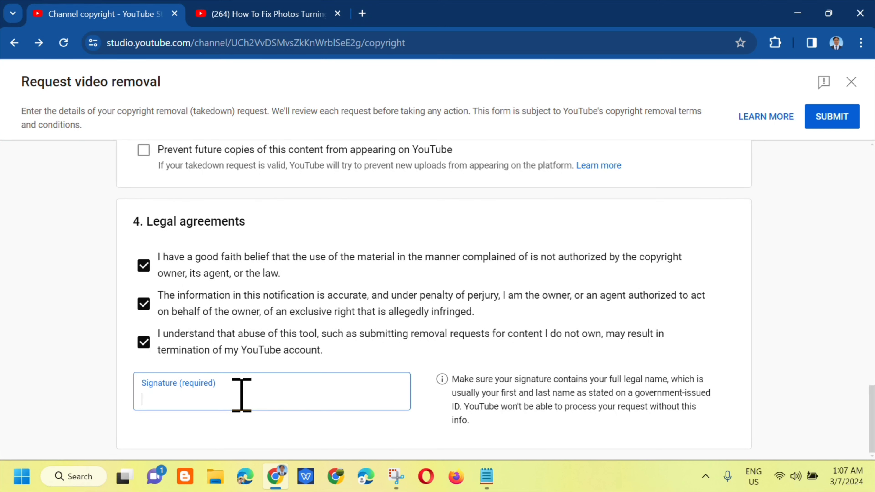
pyautogui.press('capslock')
pyautogui.write('E')
pyautogui.press('capslock')
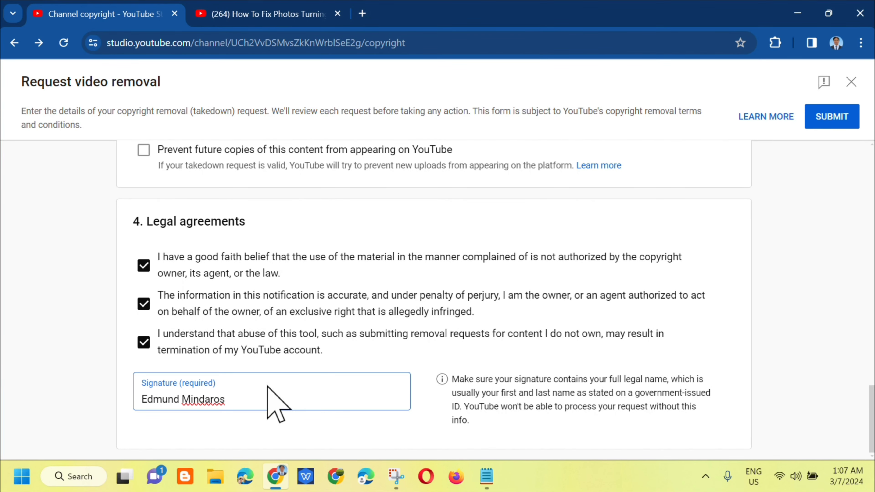
pyautogui.scroll(15, 758, 303)
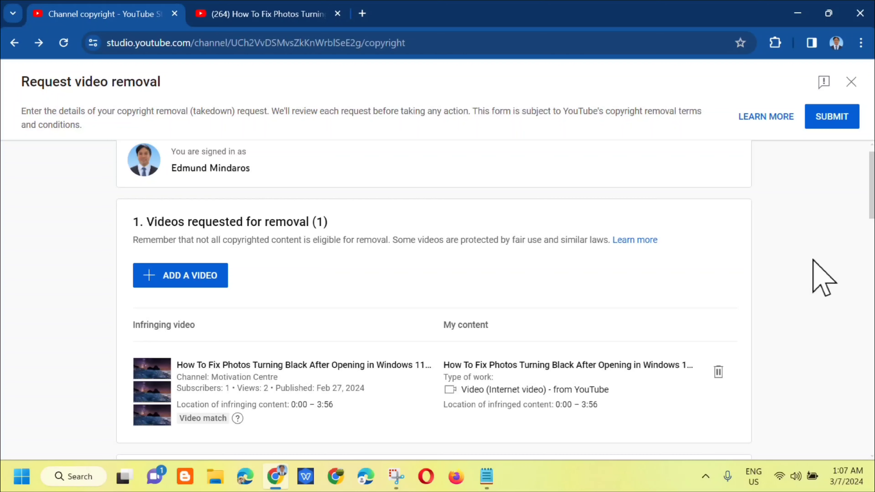
pyautogui.scroll(1, 813, 193)
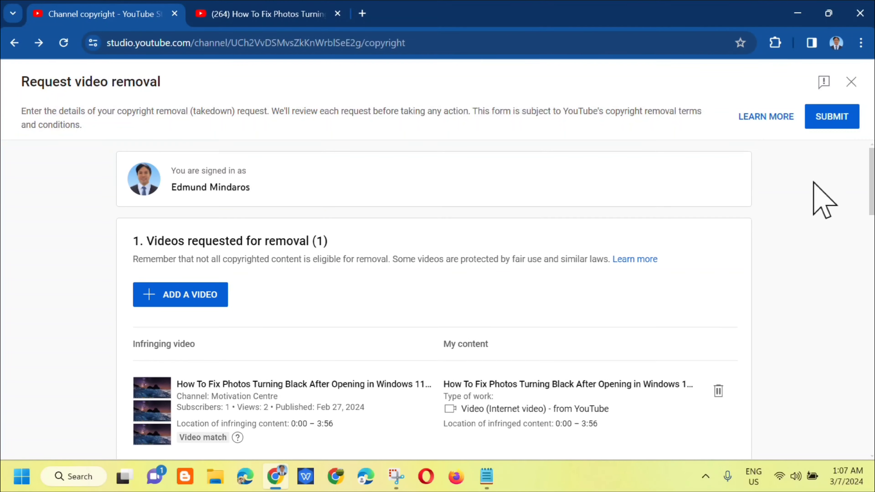
# Submit the copyright removal request and view it in the Removal requests tab
pyautogui.click(834, 117)
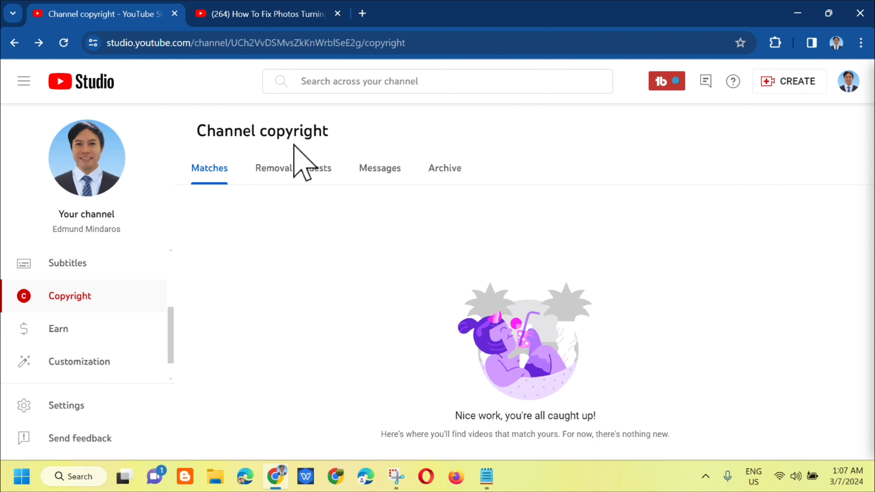
pyautogui.click(268, 178)
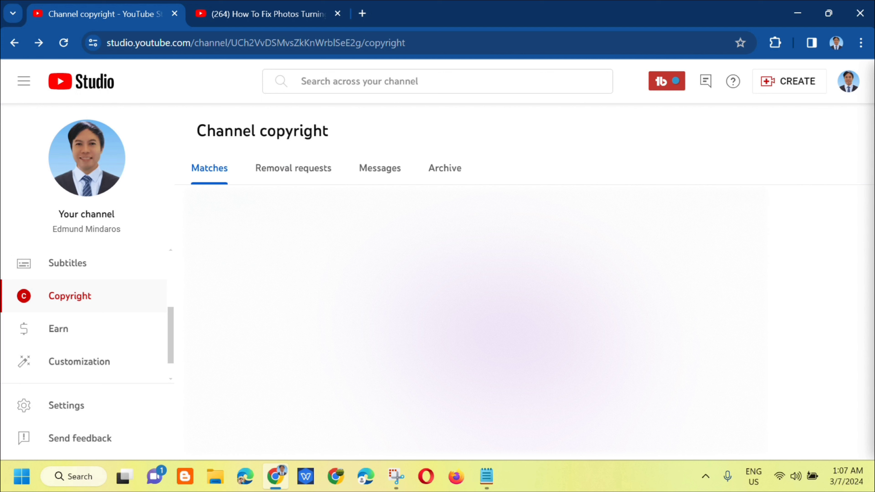
pyautogui.click(295, 169)
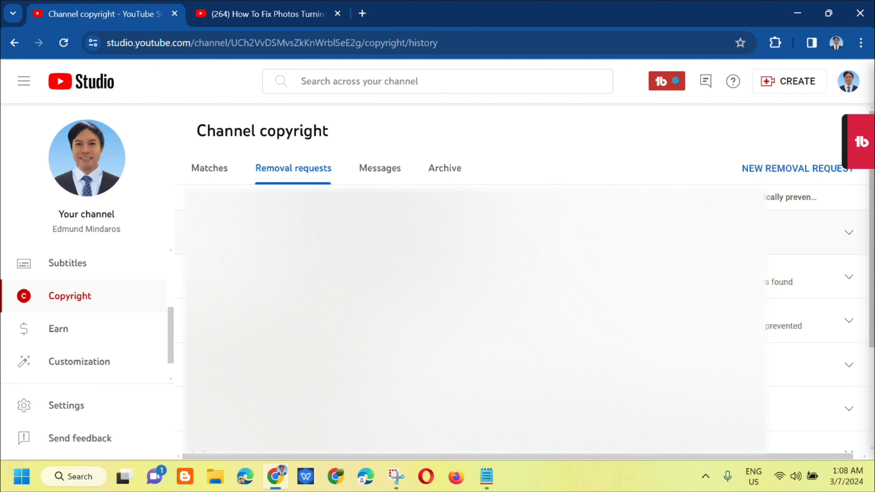